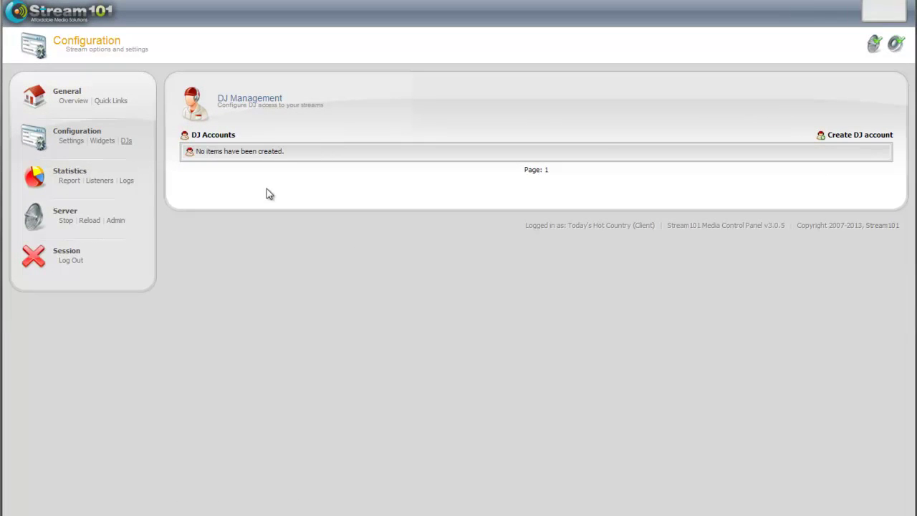
# Step: Create DJ account 'testdj' with a confirmed password, the DJ's real name, and Enabled status
pyautogui.click(880, 141)
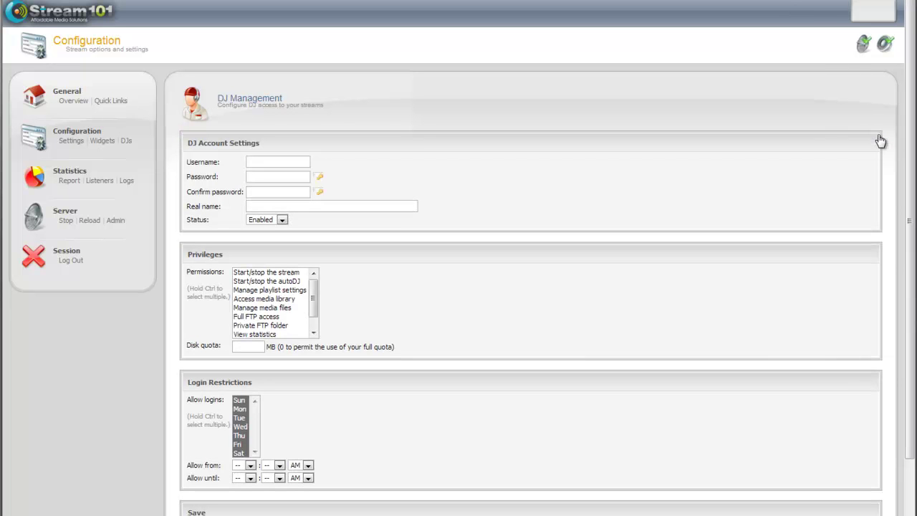
pyautogui.click(261, 158)
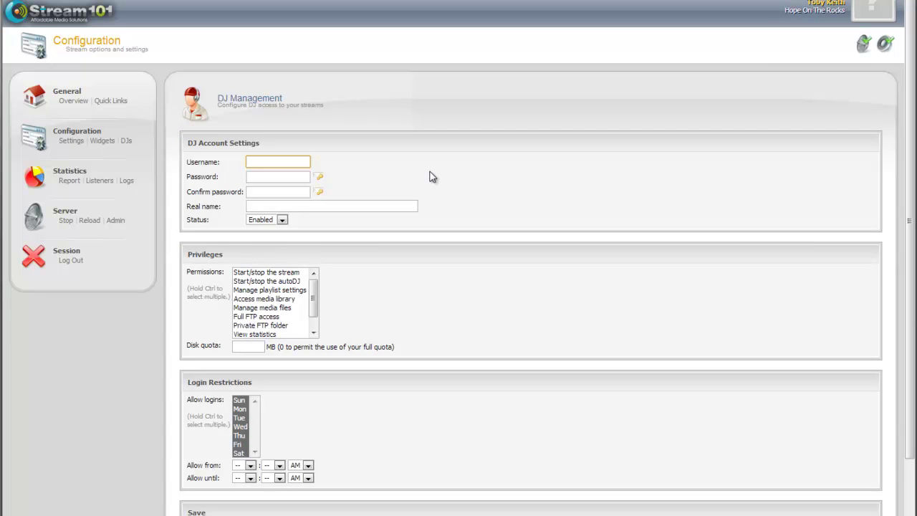
pyautogui.write('testdj')
pyautogui.press('Tab')
pyautogui.write('password')
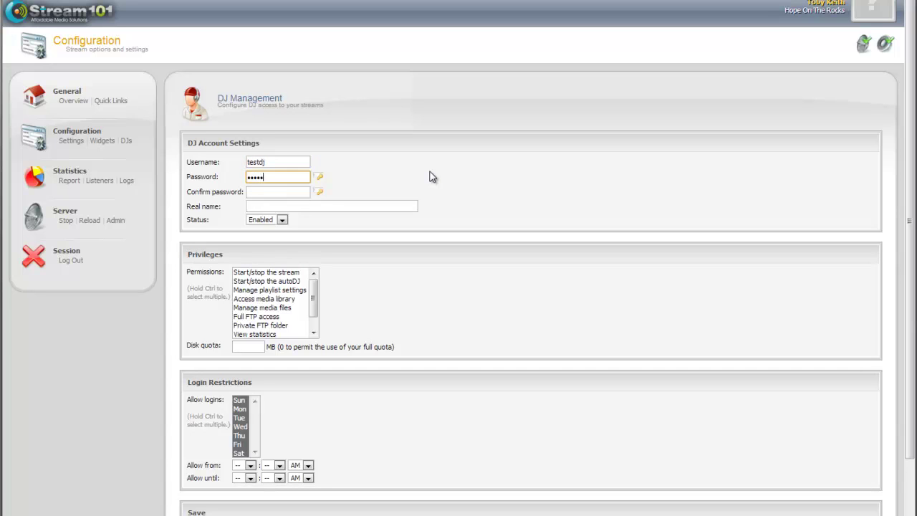
pyautogui.press('Tab')
pyautogui.write('password')
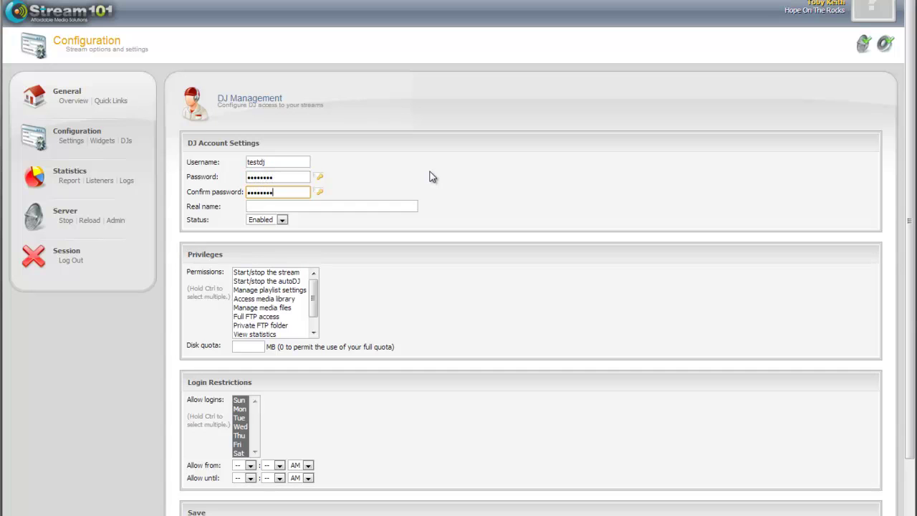
pyautogui.press('Tab')
pyautogui.write('Tes')
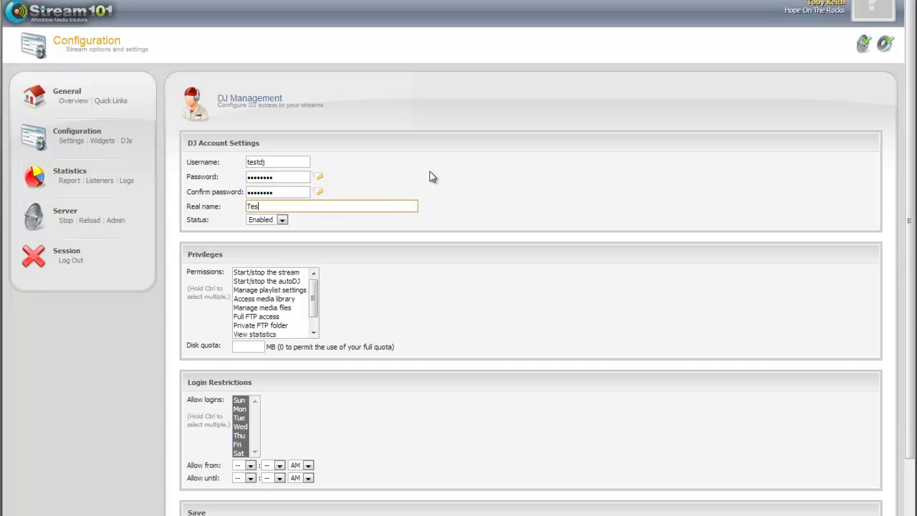
pyautogui.write('t DJ Me')
pyautogui.click(276, 220)
pyautogui.click(267, 229)
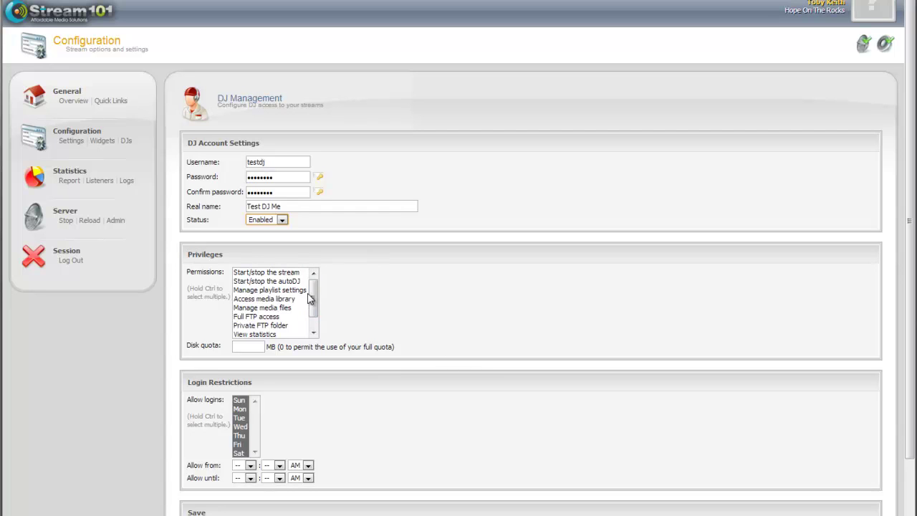
# Step: Grant the DJ the Start/stop the stream, Start/stop the autoDJ and View listeners permissions
pyautogui.moveTo(310, 300); pyautogui.dragTo(321, 275)
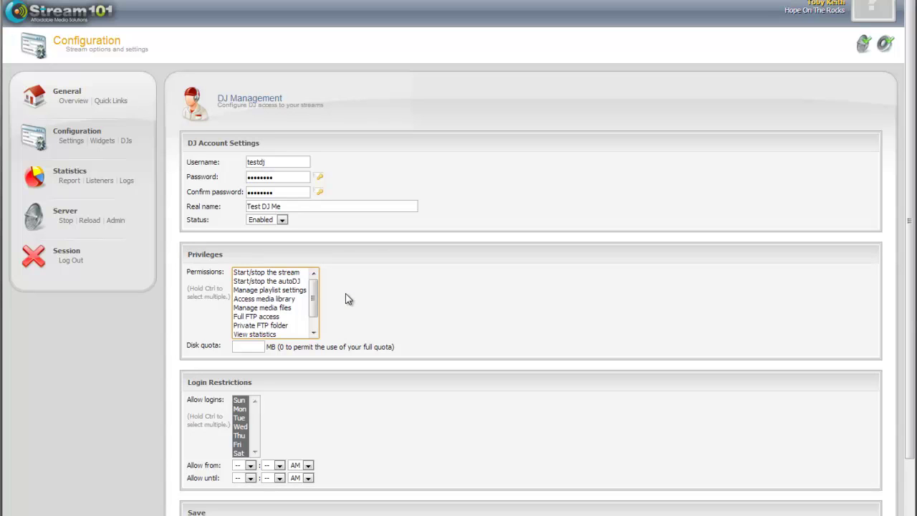
pyautogui.click(276, 282)
pyautogui.moveTo(316, 298); pyautogui.dragTo(314, 309)
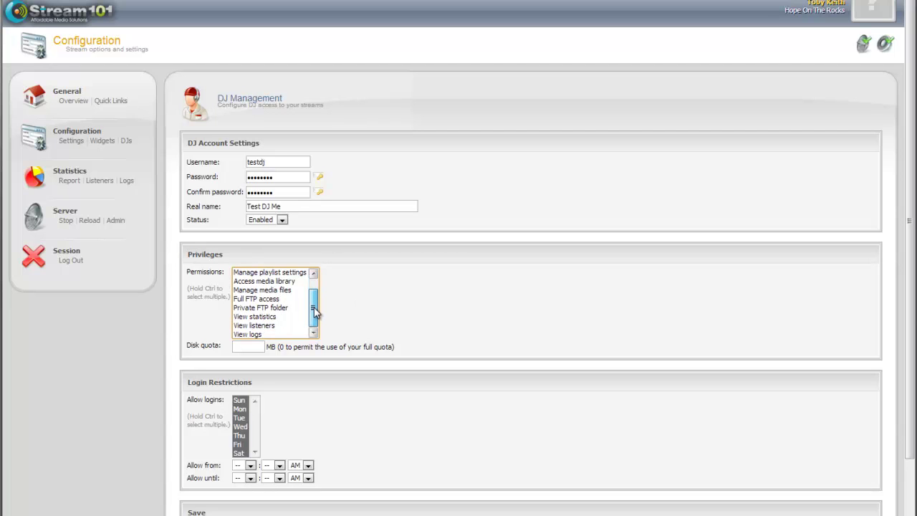
pyautogui.click(267, 325)
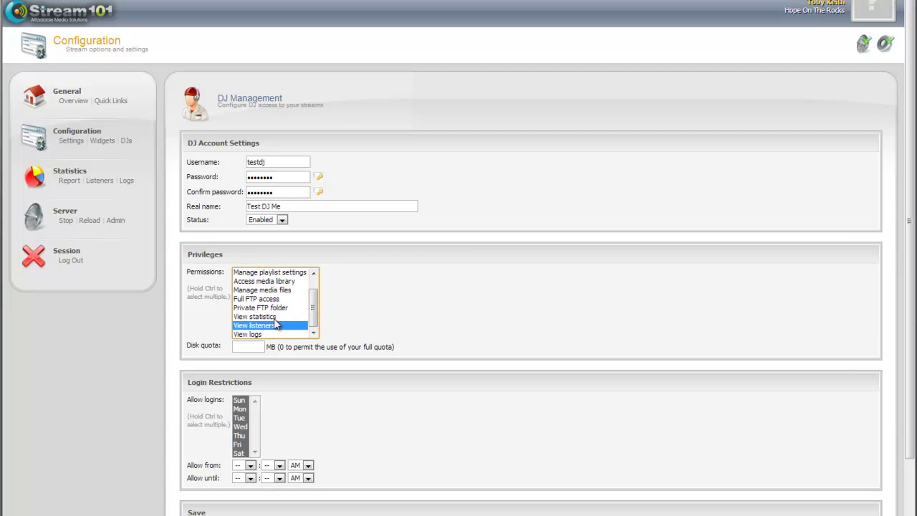
pyautogui.moveTo(315, 310)
pyautogui.mouseDown()
pyautogui.moveTo(315, 301)
pyautogui.moveTo(315, 324)
pyautogui.moveTo(320, 295)
pyautogui.mouseUp()
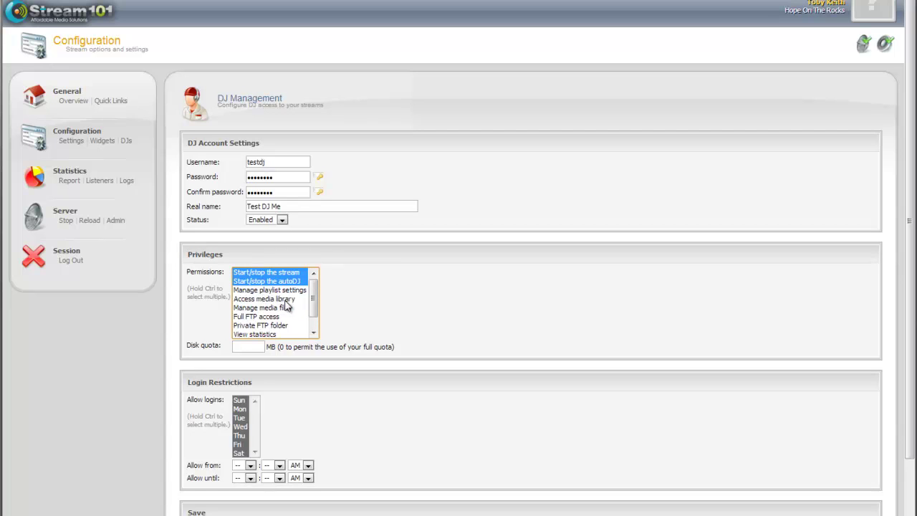
pyautogui.moveTo(312, 307); pyautogui.dragTo(311, 293)
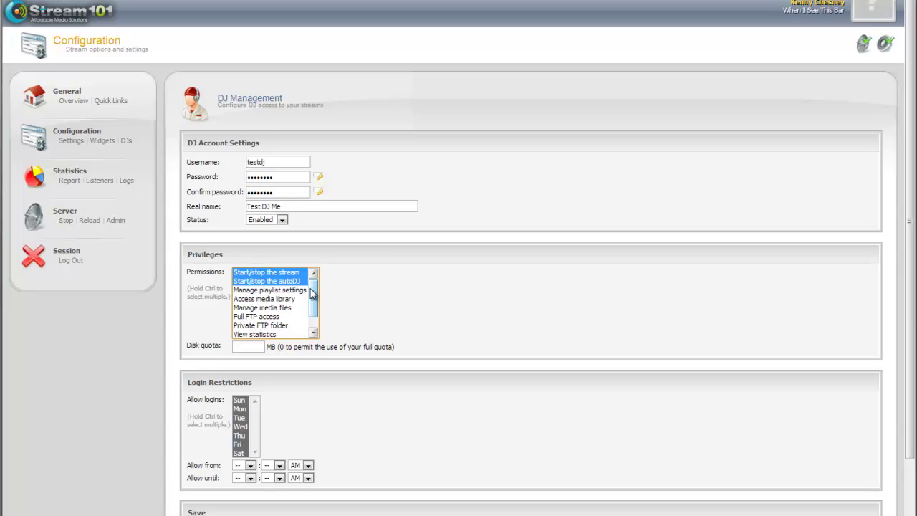
# Step: Allow the DJ's logins only on Sunday and Tuesday
pyautogui.moveTo(315, 300); pyautogui.dragTo(314, 315)
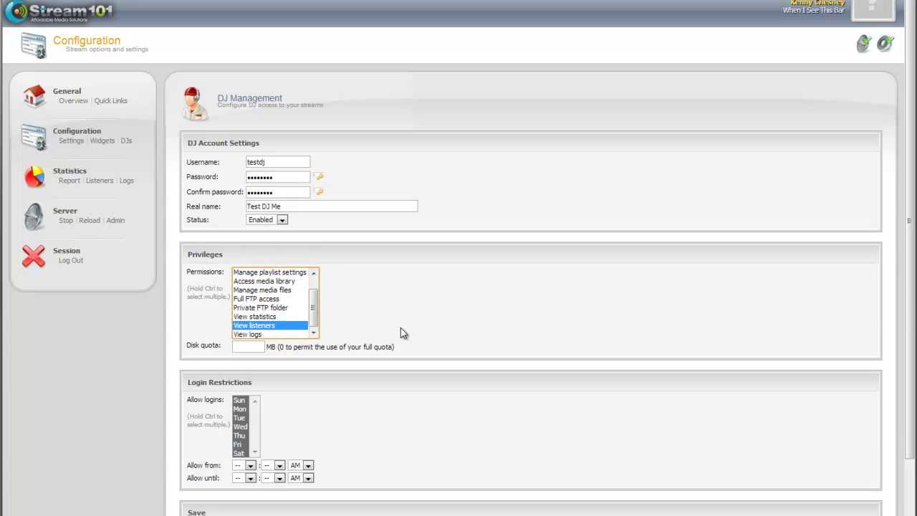
pyautogui.scroll(-2, 401, 327)
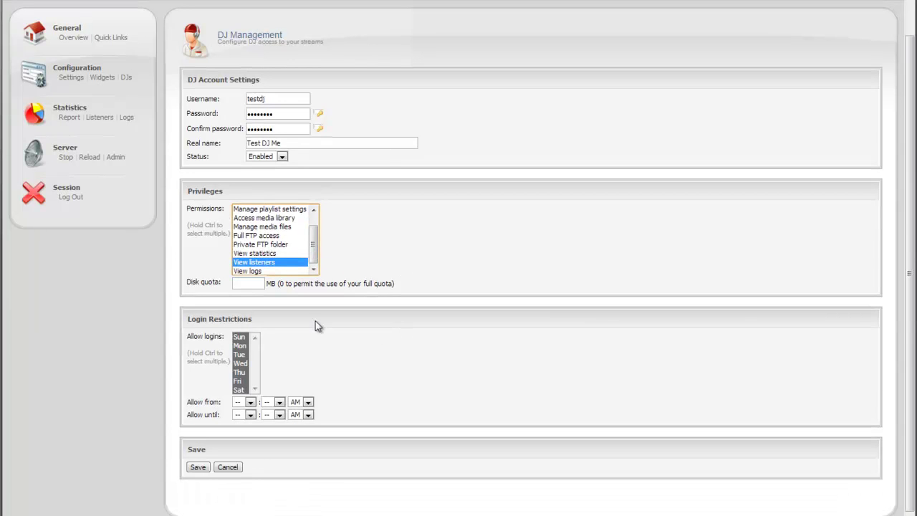
pyautogui.click(468, 358)
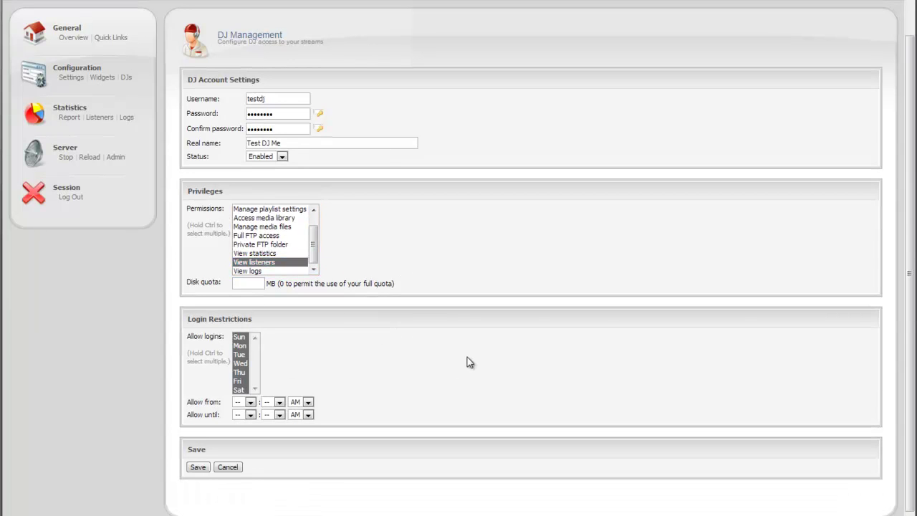
pyautogui.click(247, 349)
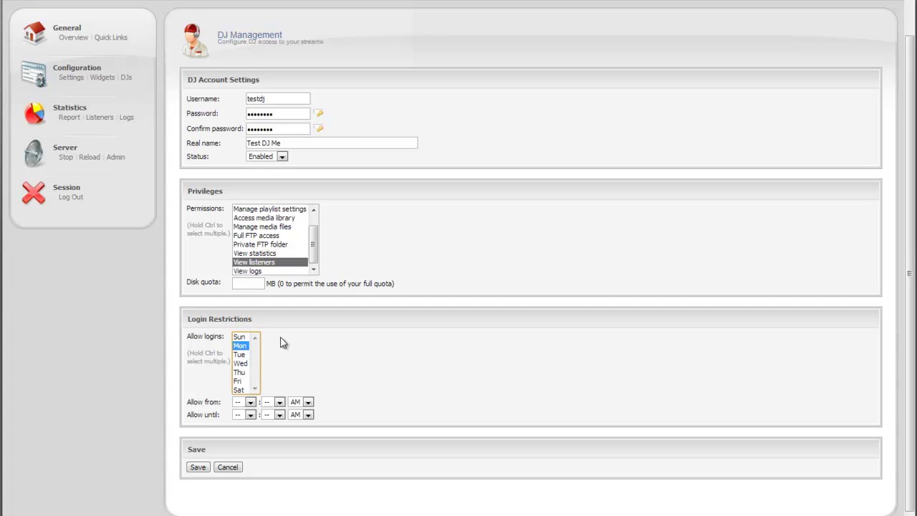
pyautogui.click(240, 337)
pyautogui.keyDown('ctrl'); pyautogui.click(240, 356); pyautogui.keyUp('ctrl')
# Step: Set the allowed login window from 06:00 AM to 10:00 AM
pyautogui.click(250, 402)
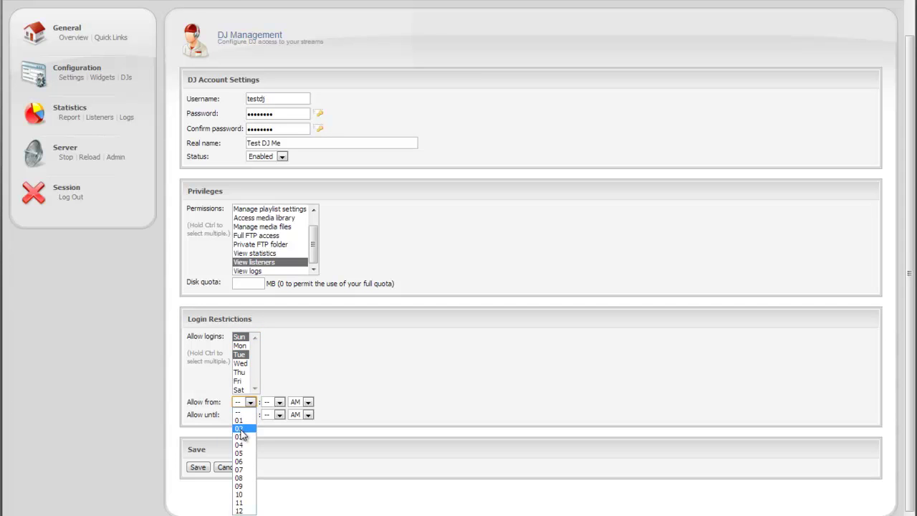
pyautogui.click(243, 462)
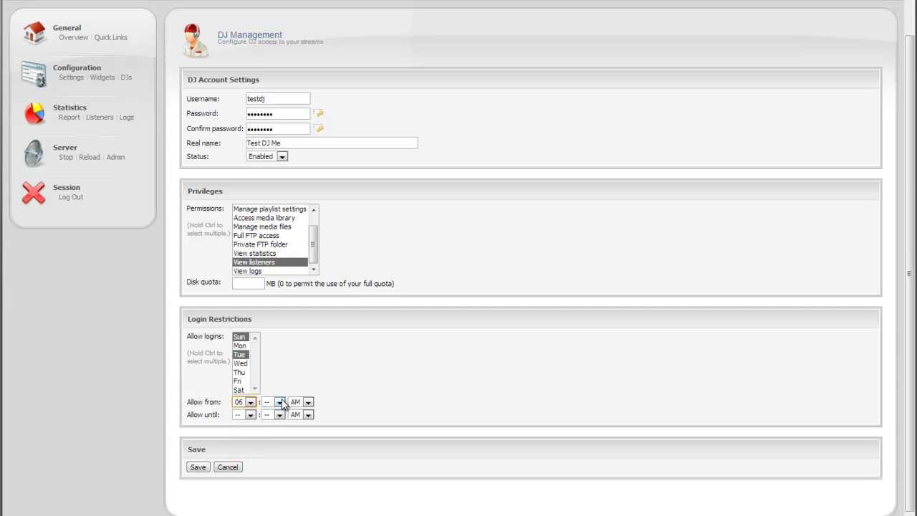
pyautogui.click(278, 402)
pyautogui.click(267, 244)
pyautogui.click(250, 414)
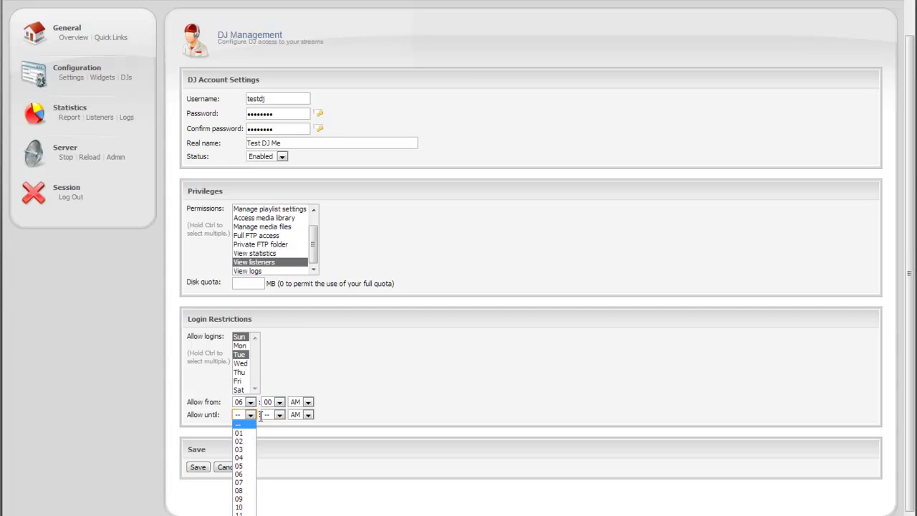
pyautogui.click(242, 507)
pyautogui.click(279, 415)
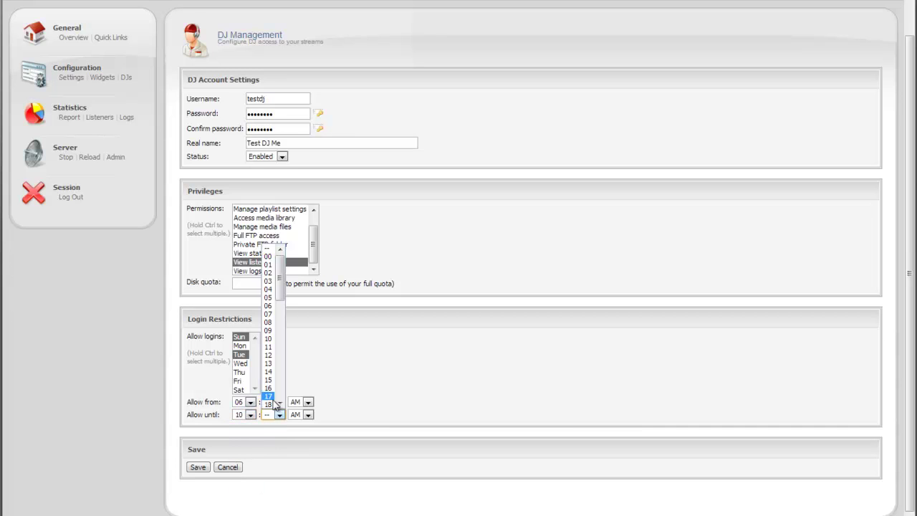
pyautogui.click(268, 256)
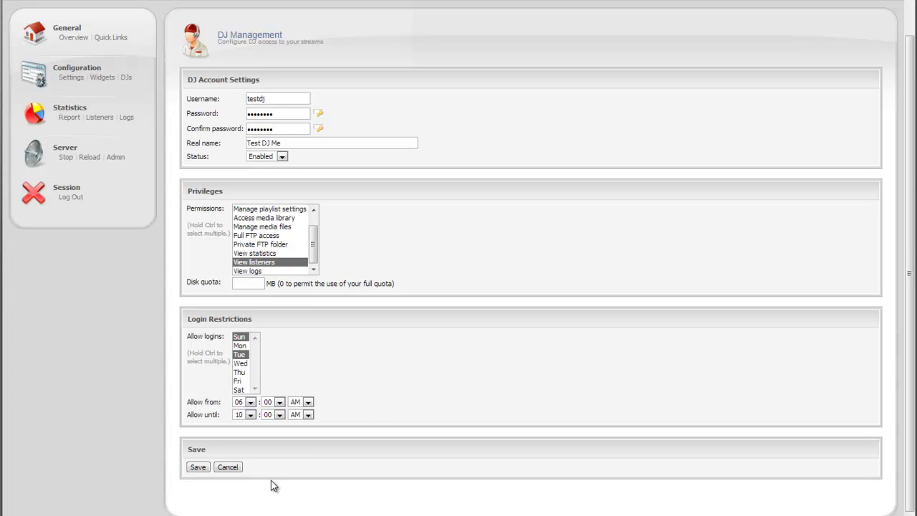
# Step: Save the testdj account, log out, and sign in as testdj with its password
pyautogui.click(194, 469)
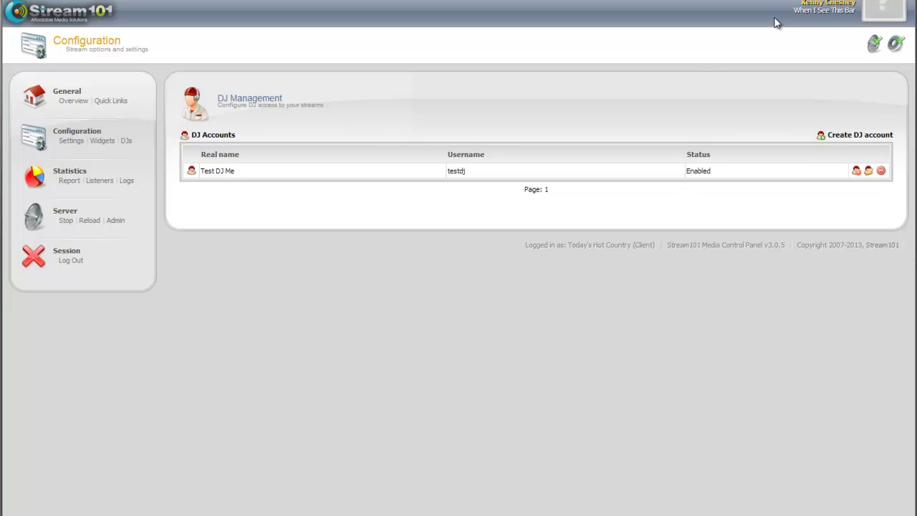
pyautogui.click(72, 260)
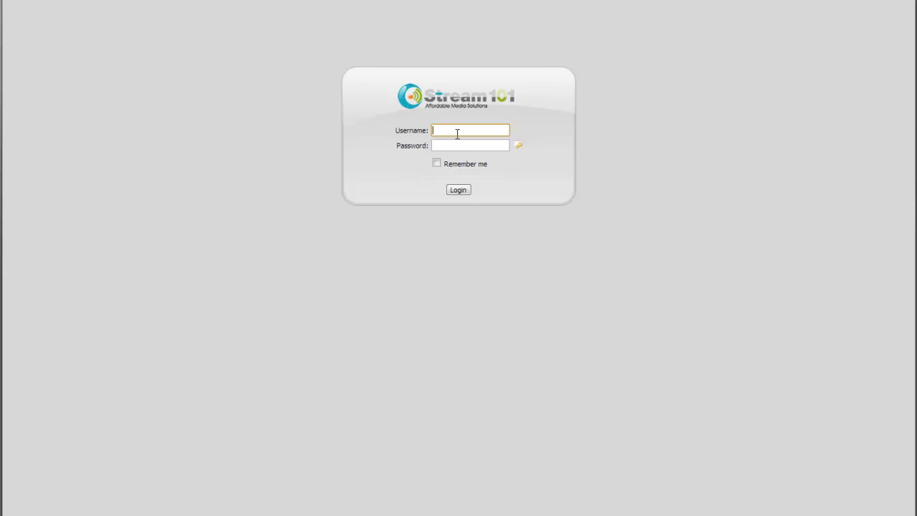
pyautogui.write('testdj')
pyautogui.press('Tab')
pyautogui.write('password')
pyautogui.press('Return')
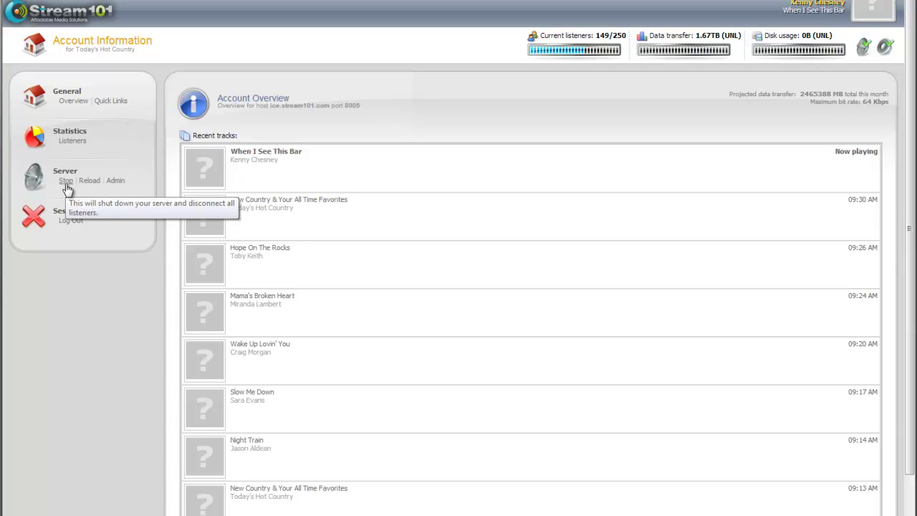
# Step: As the DJ, view the Listeners report and then the Quick Links page
pyautogui.click(72, 141)
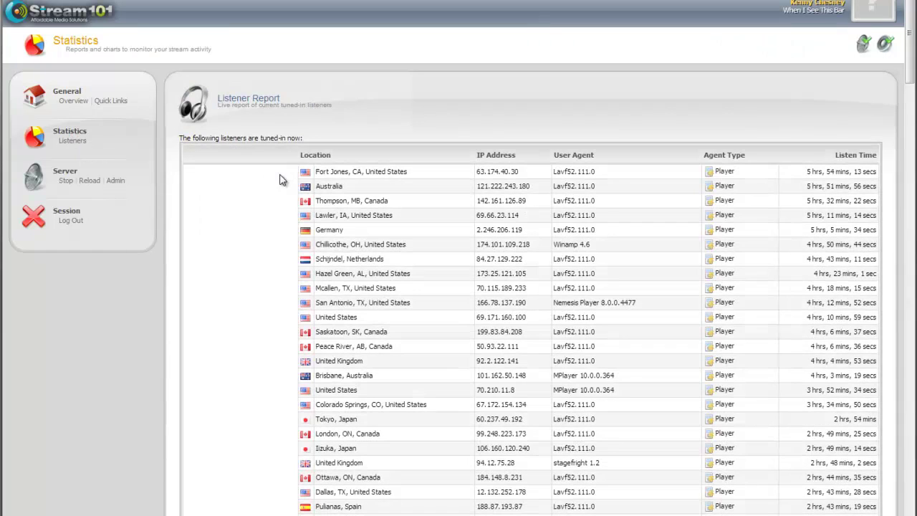
pyautogui.click(111, 101)
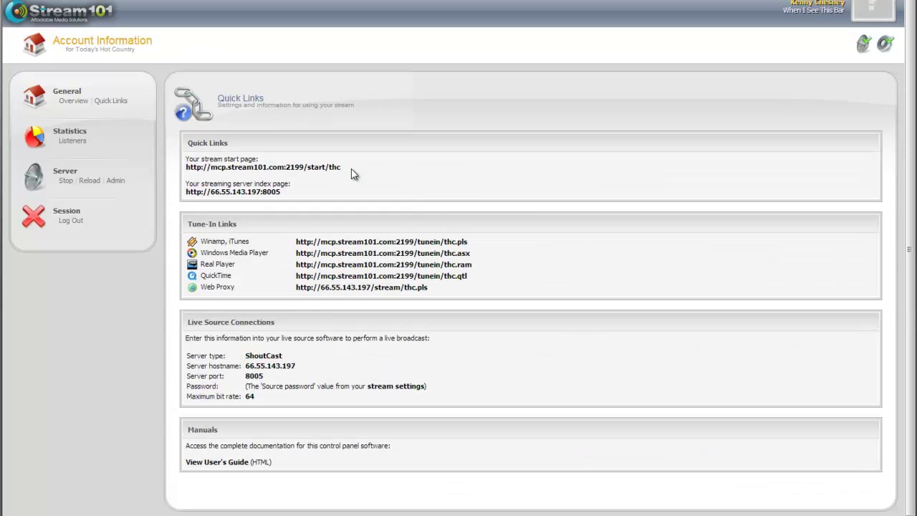
# Step: Log out of the DJ account, sign in with the station credentials, and open DJ management
pyautogui.click(71, 221)
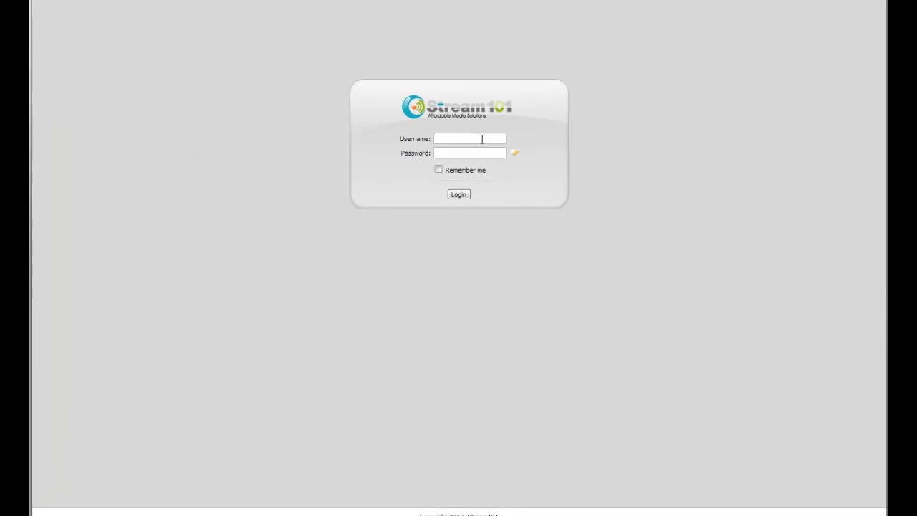
pyautogui.click(482, 137)
pyautogui.write('thc')
pyautogui.press('Tab')
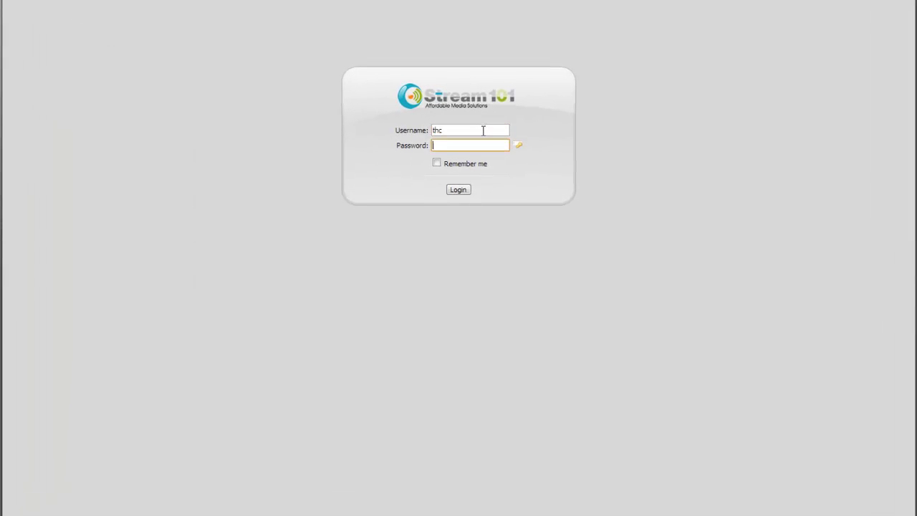
pyautogui.write('*******')
pyautogui.press('Return')
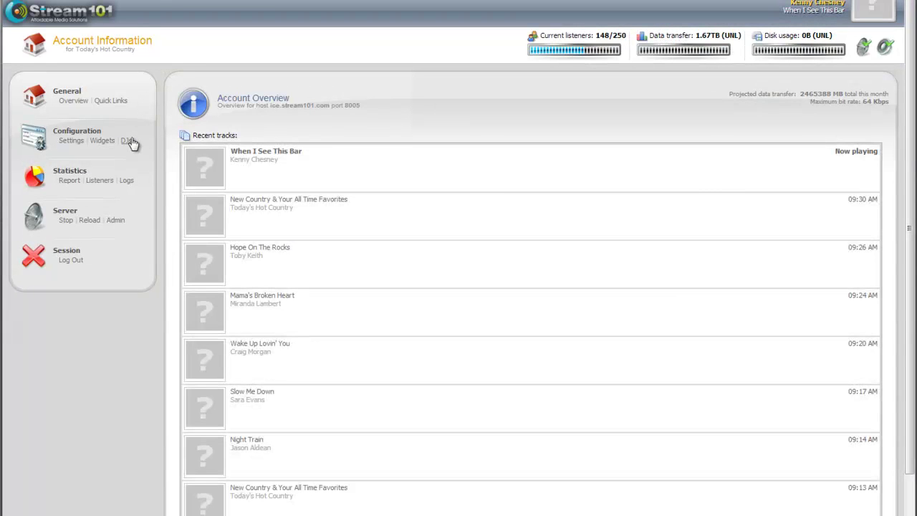
pyautogui.click(126, 141)
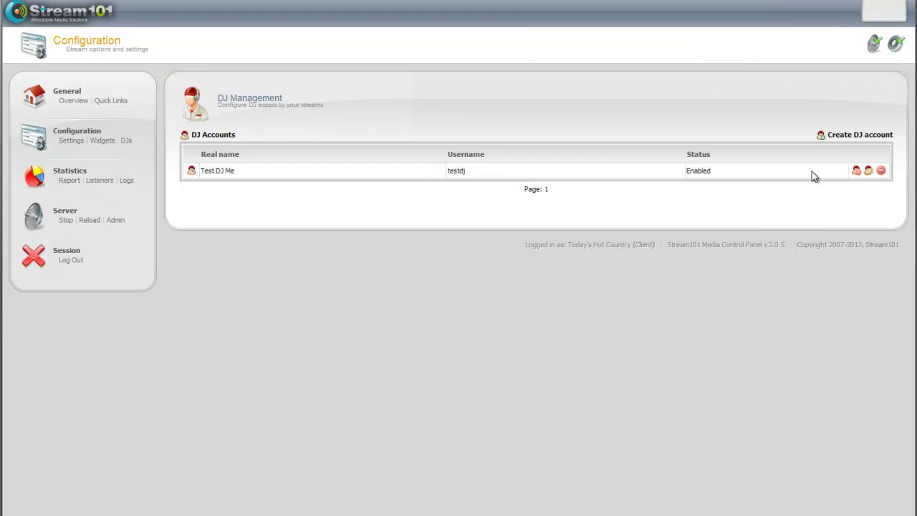
# Step: Edit testdj's permissions: keep autoDJ start/stop and add View statistics and View logs
pyautogui.click(868, 172)
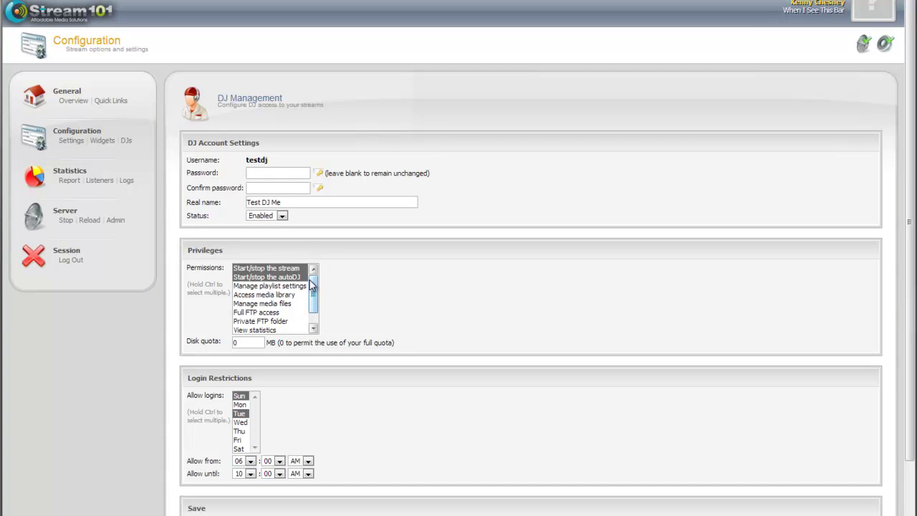
pyautogui.click(279, 276)
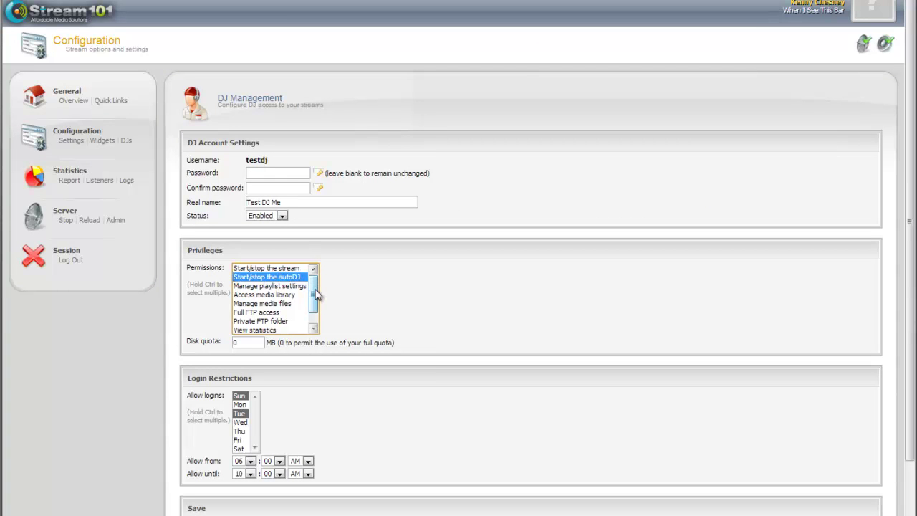
pyautogui.scroll(-1, 317, 301)
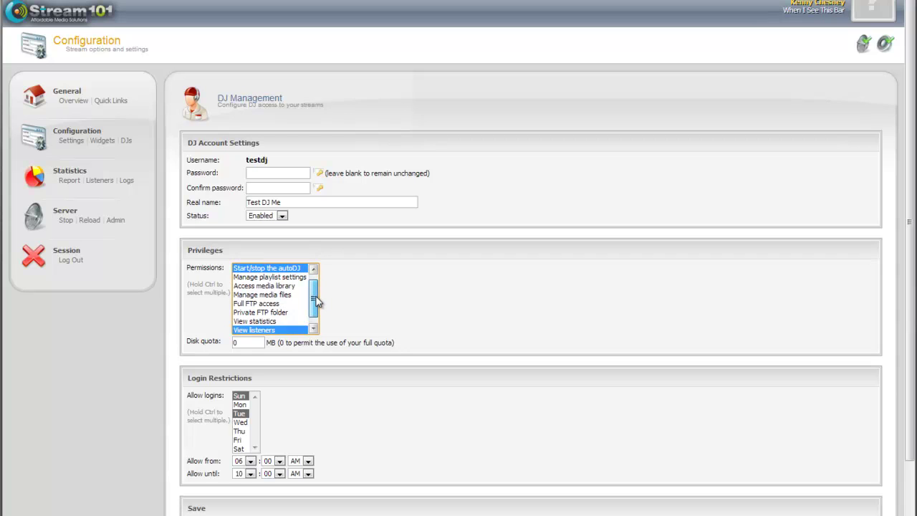
pyautogui.scroll(-1, 317, 301)
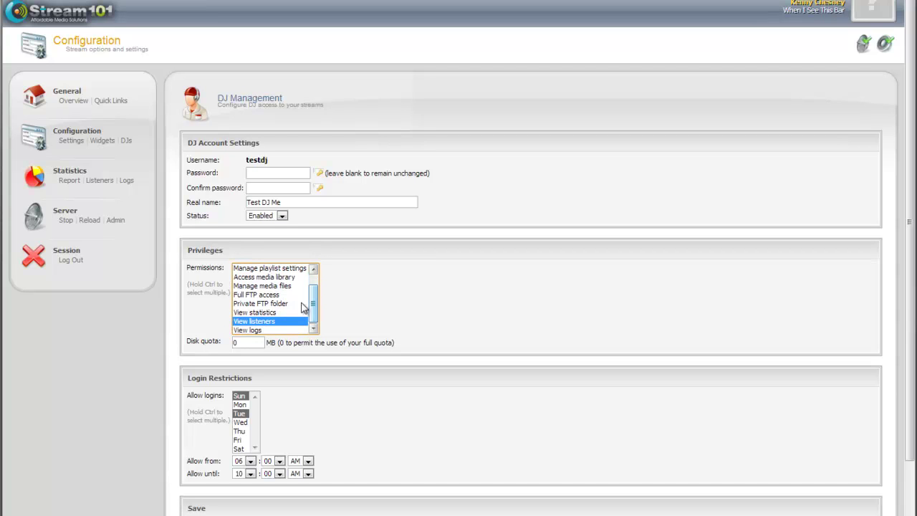
pyautogui.keyDown('ctrl'); pyautogui.click(273, 313); pyautogui.keyUp('ctrl')
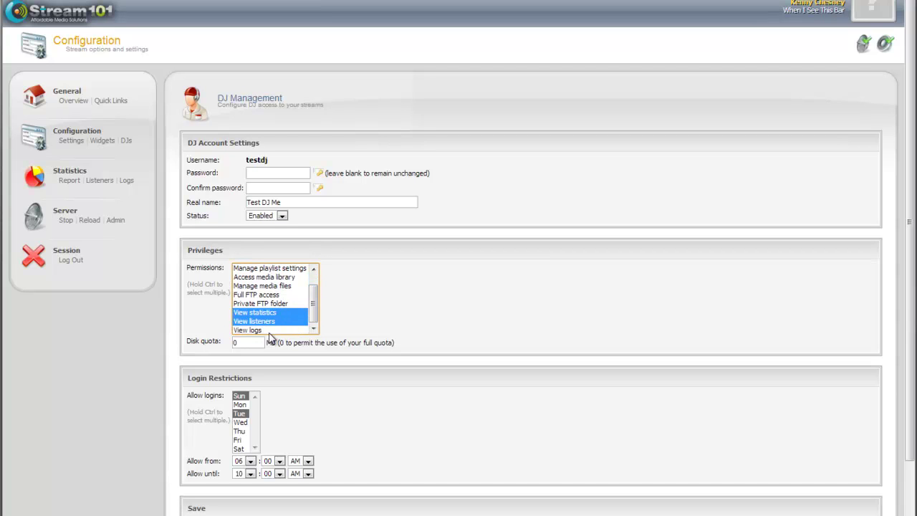
pyautogui.keyDown('ctrl'); pyautogui.click(271, 329); pyautogui.keyUp('ctrl')
# Step: Set testdj's allow-until hour to 09 and save the account
pyautogui.scroll(-1, 380, 331)
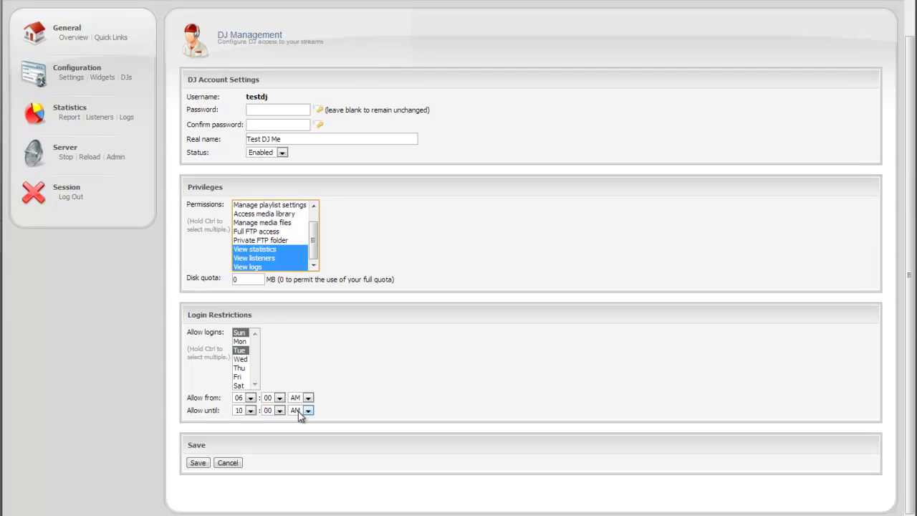
pyautogui.click(240, 410)
pyautogui.click(239, 493)
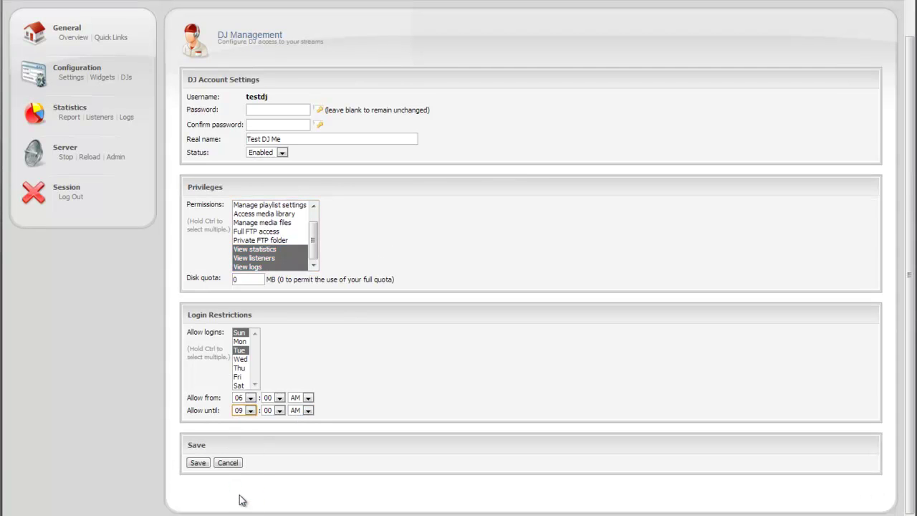
pyautogui.click(197, 462)
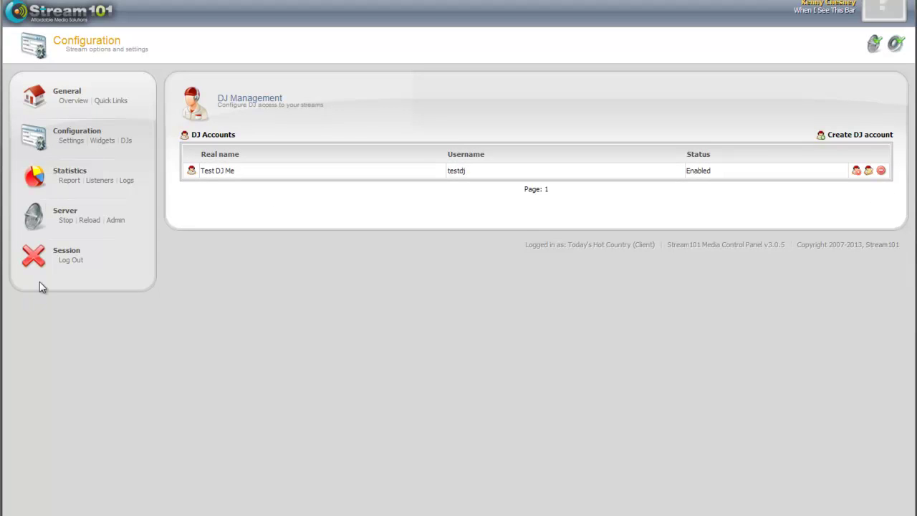
# Step: Log out and enter testdj's username and password to attempt a DJ login
pyautogui.click(77, 260)
pyautogui.write('testdj')
pyautogui.press('Tab')
pyautogui.write('password')
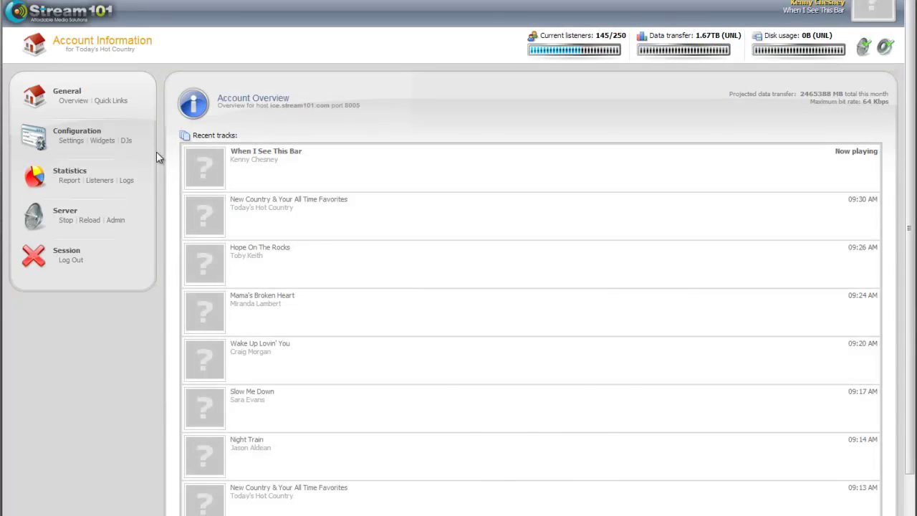
# Step: Raise testdj's allow-until hour to 10 and save the account
pyautogui.click(126, 141)
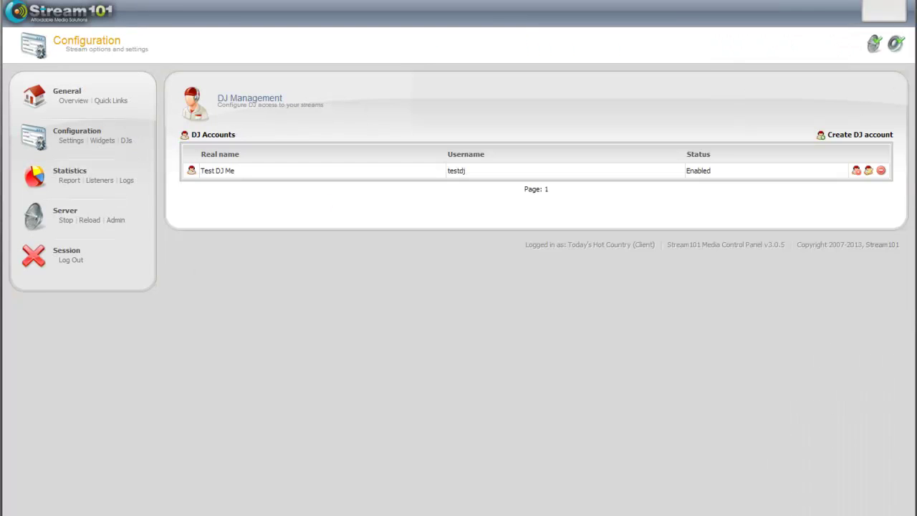
pyautogui.click(858, 172)
pyautogui.scroll(-2, 145, 422)
pyautogui.click(236, 411)
pyautogui.click(239, 498)
pyautogui.click(199, 461)
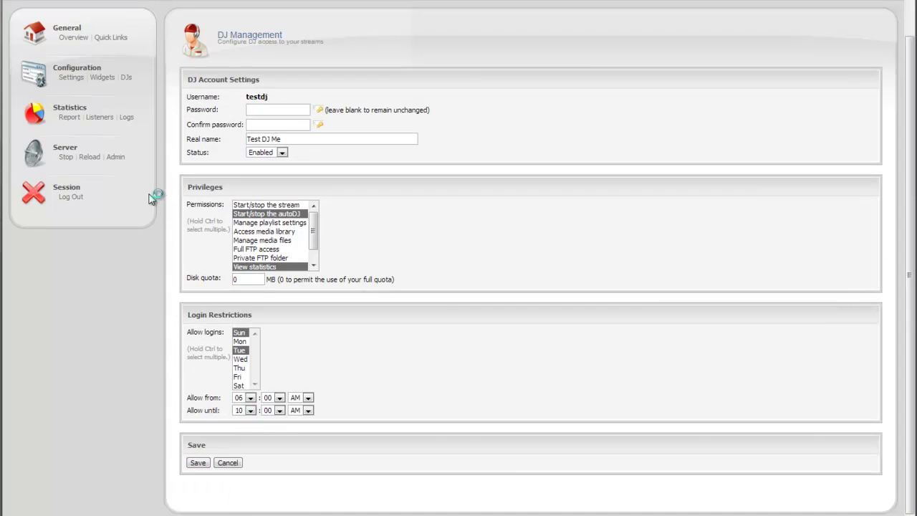
# Step: Log out of the station account and sign in as testdj
pyautogui.click(78, 261)
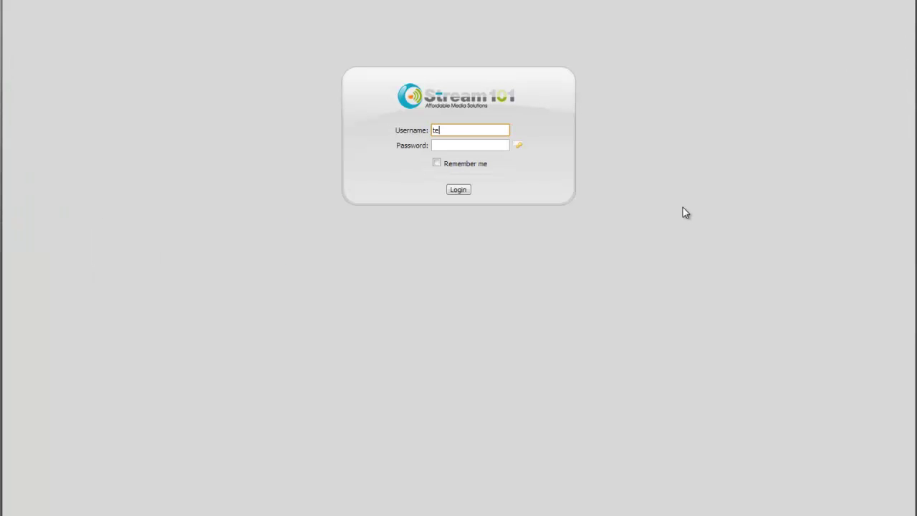
pyautogui.write('testdj')
pyautogui.press('Tab')
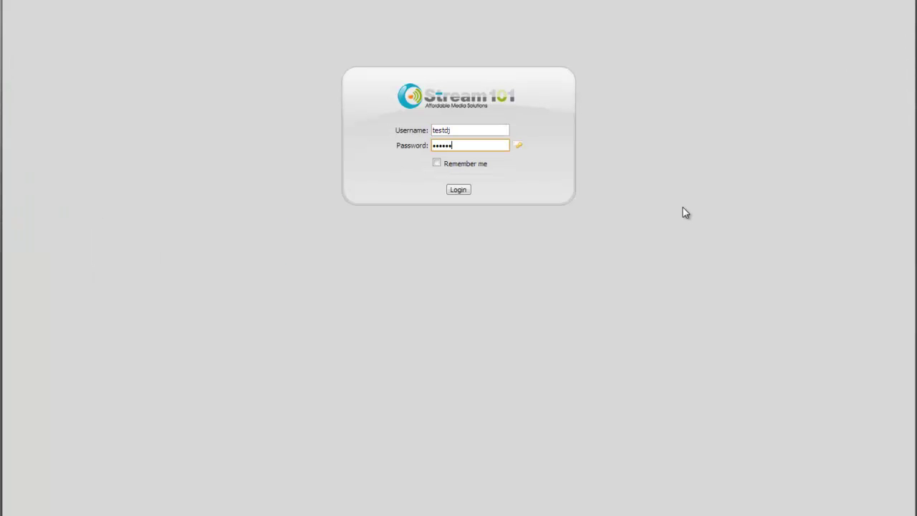
pyautogui.press('Return')
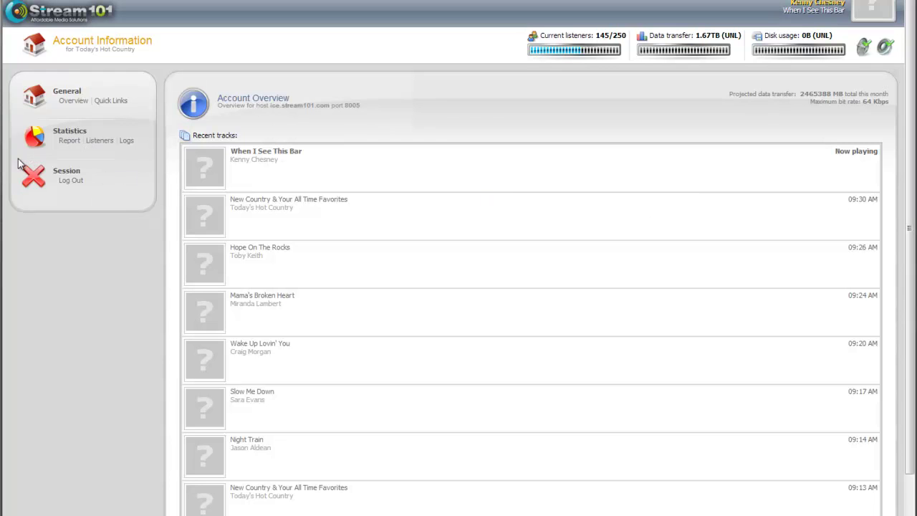
# Step: As testdj, view the Statistics Report, Listeners (dismissing two alerts), Logs, then the Report again
pyautogui.click(67, 141)
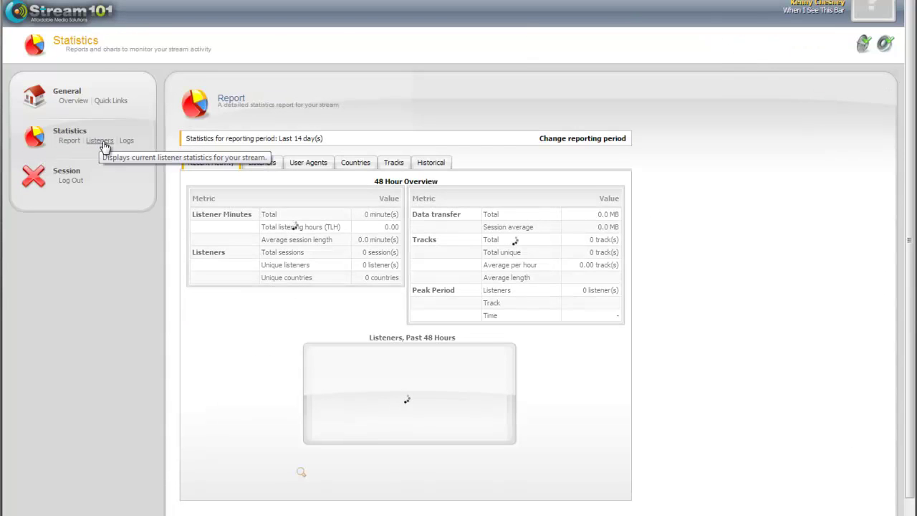
pyautogui.click(103, 141)
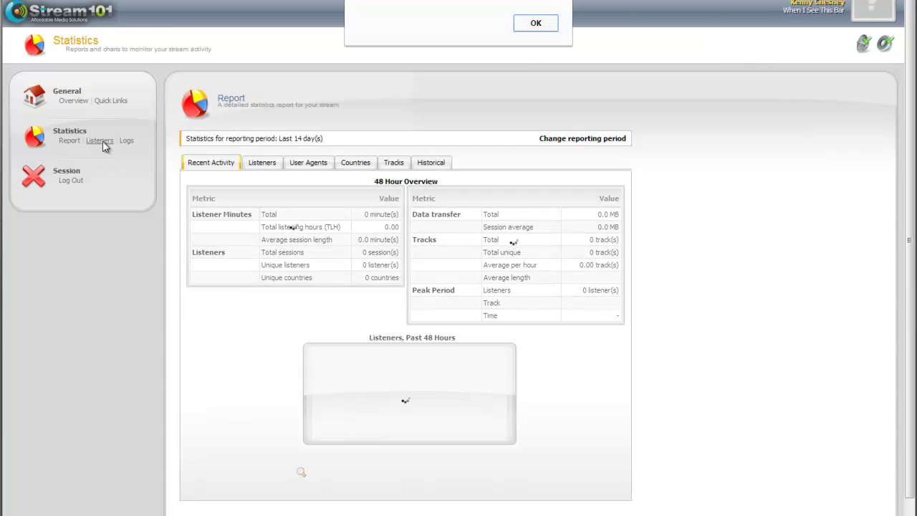
pyautogui.click(534, 24)
pyautogui.click(540, 39)
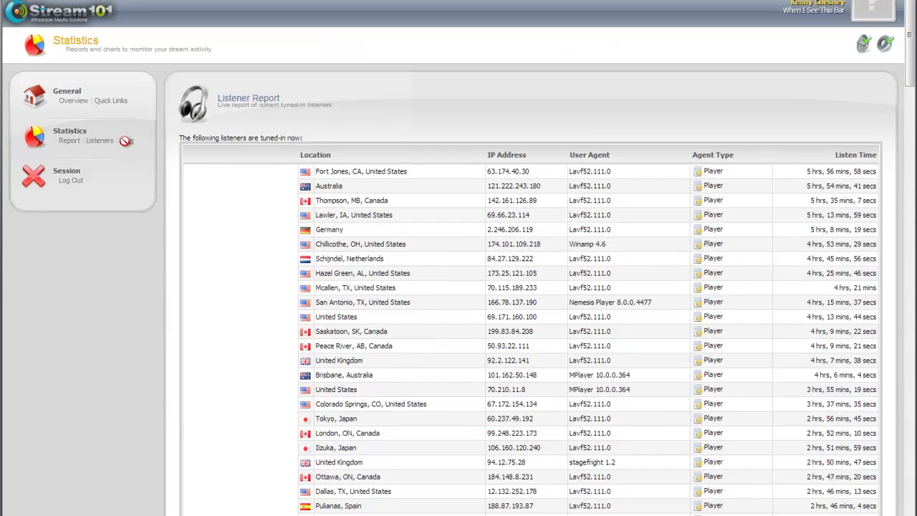
pyautogui.click(126, 140)
pyautogui.scroll(-3, 193, 172)
pyautogui.scroll(3, 193, 172)
pyautogui.click(70, 140)
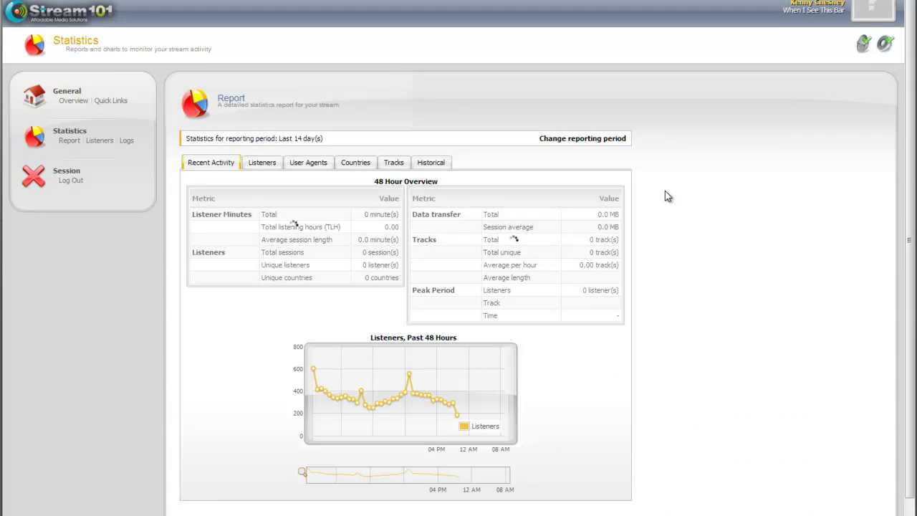
# Step: Log out of the DJ session and sign back in with the station owner's login
pyautogui.click(69, 180)
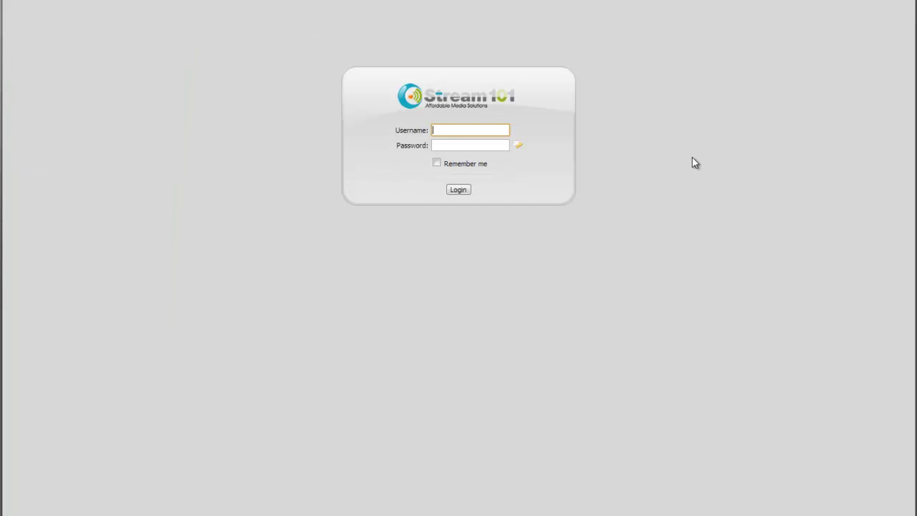
pyautogui.write('thc')
pyautogui.press('Tab')
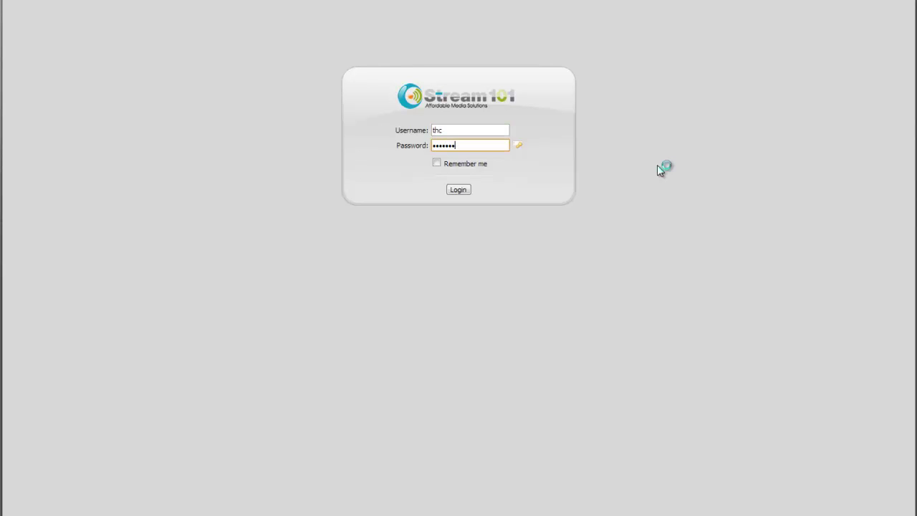
pyautogui.press('Return')
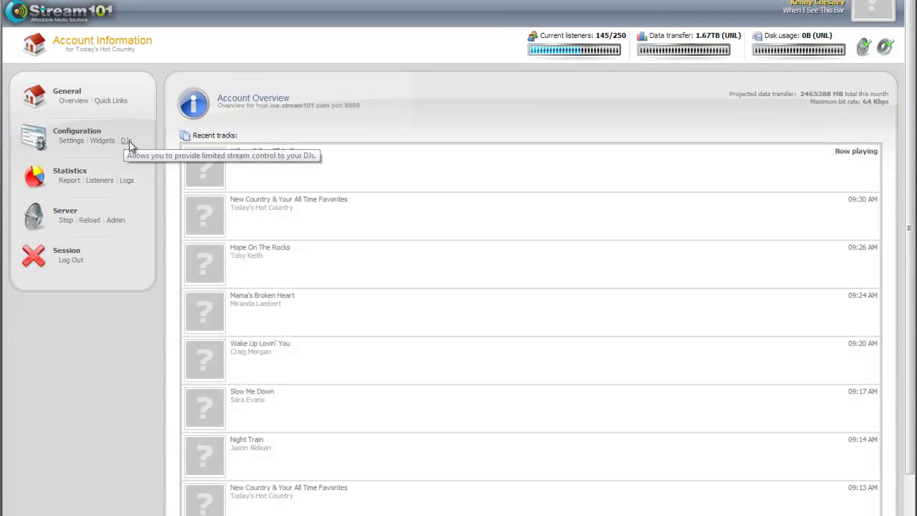
# Step: In DJ Management, review testdj's settings without saving, then delete the testdj account and confirm
pyautogui.click(126, 141)
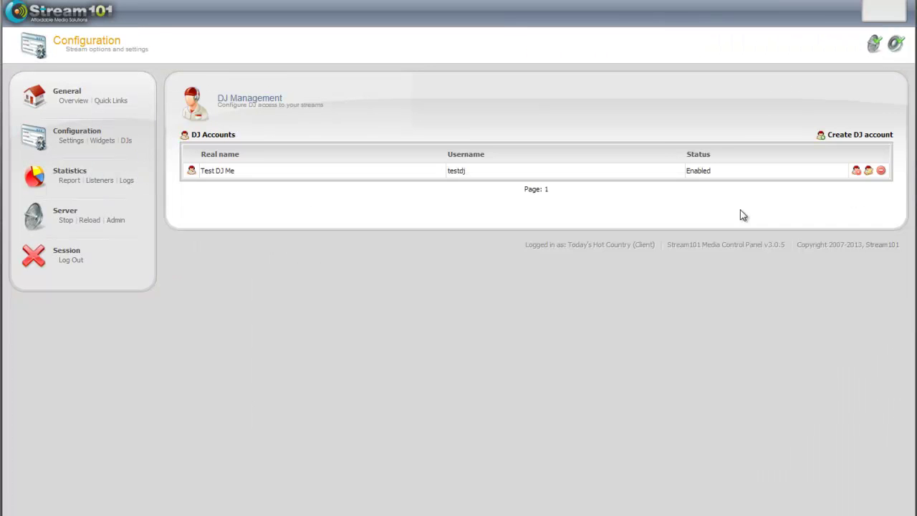
pyautogui.click(868, 171)
pyautogui.scroll(-2, 435, 313)
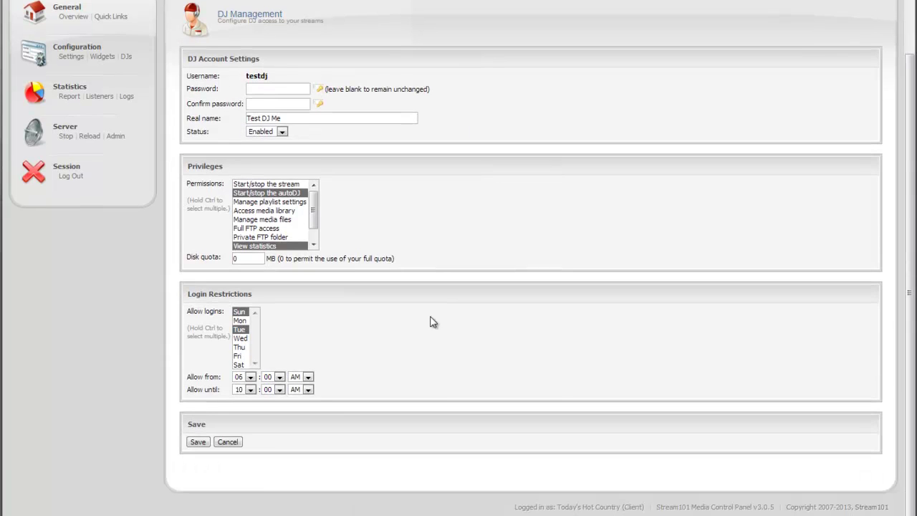
pyautogui.click(227, 441)
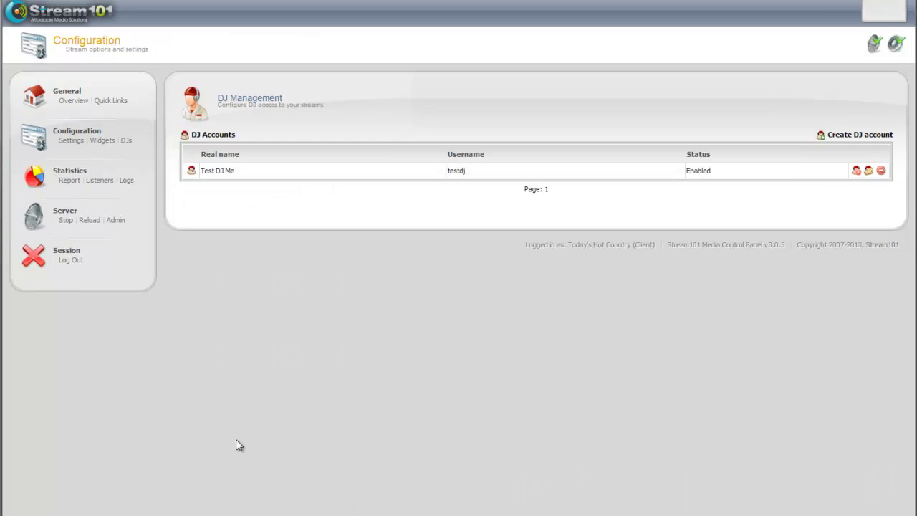
pyautogui.click(881, 170)
pyautogui.click(484, 23)
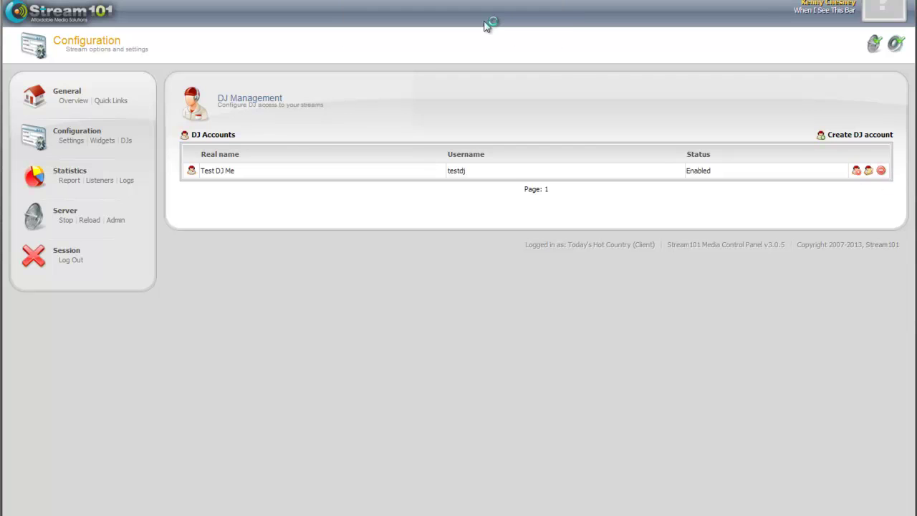